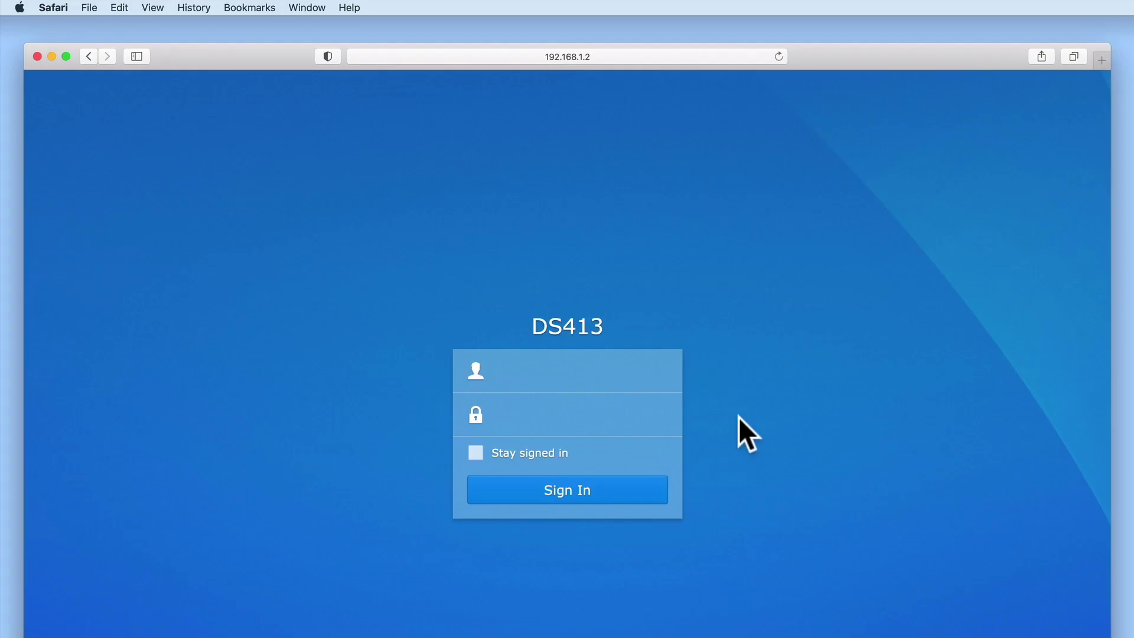
Attempt a DS413 sign-in as administrator with a password, getting the invalid-credentials error.
left_click(567, 378)
type("administrator")
key("Tab")
type("••••••••••")
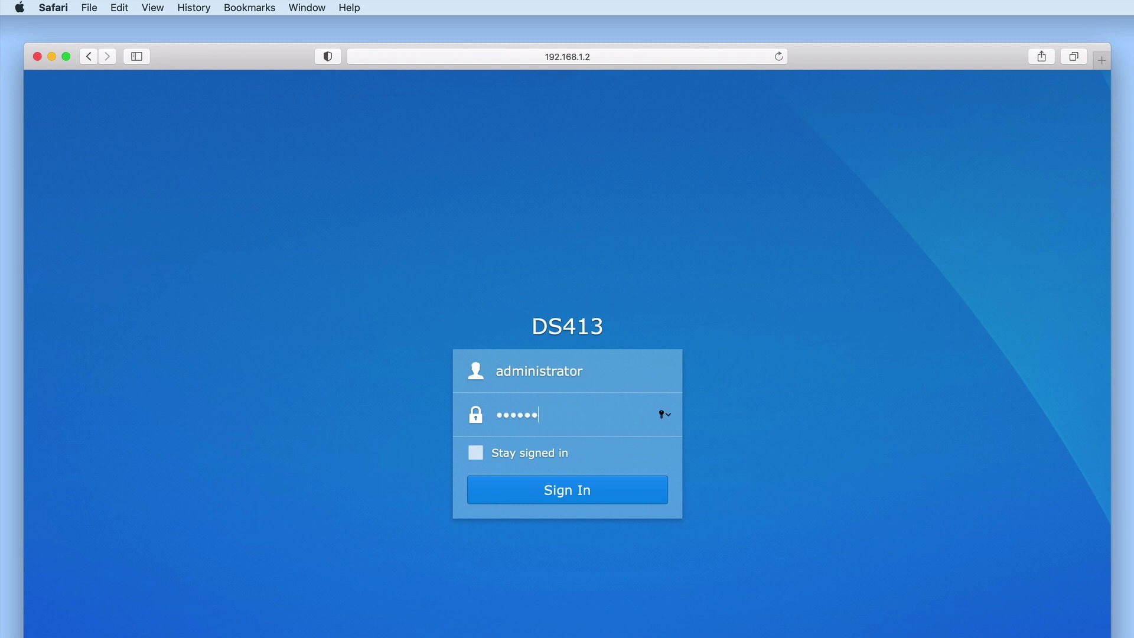
key("Return")
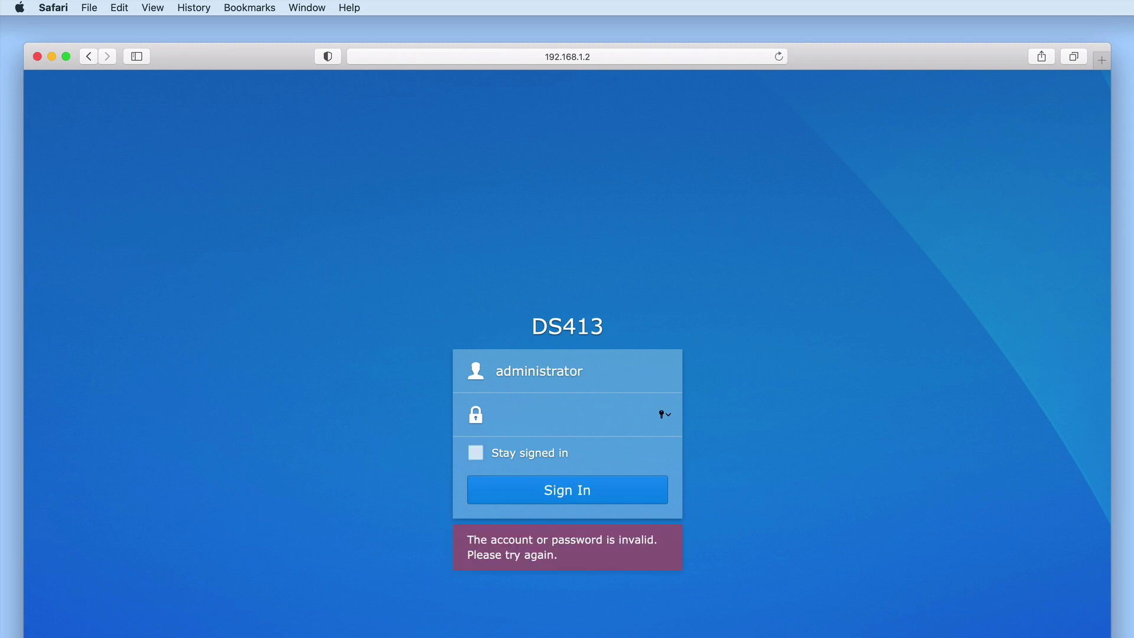
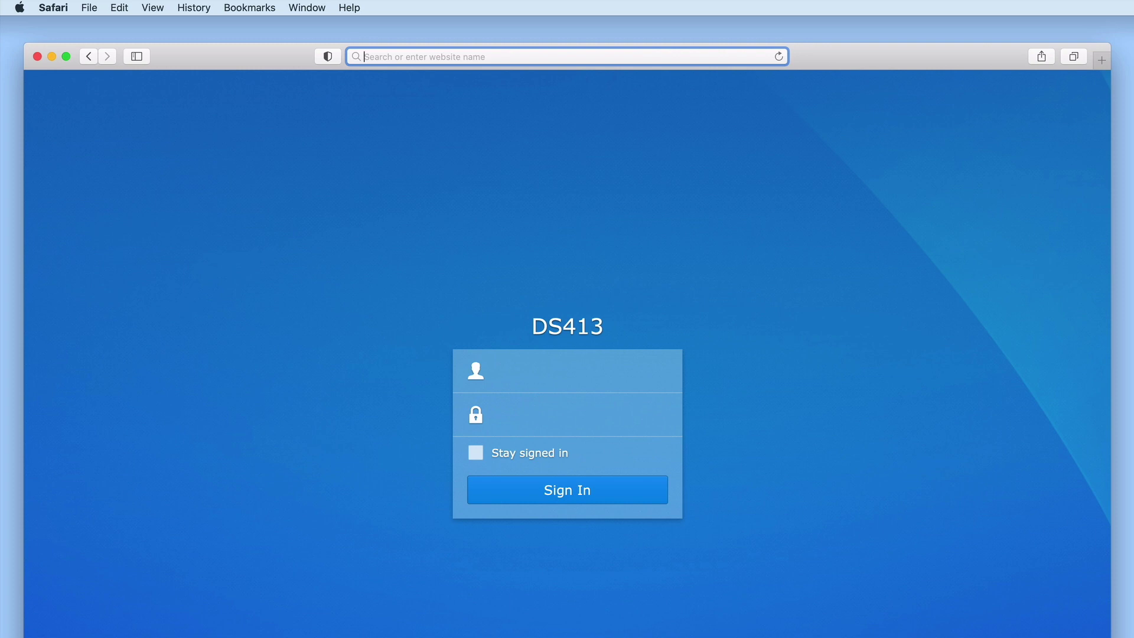
Load the suggested DS413 address 192.168.1.2 with the :5000 port in Safari.
type("192.168.1.2:5000")
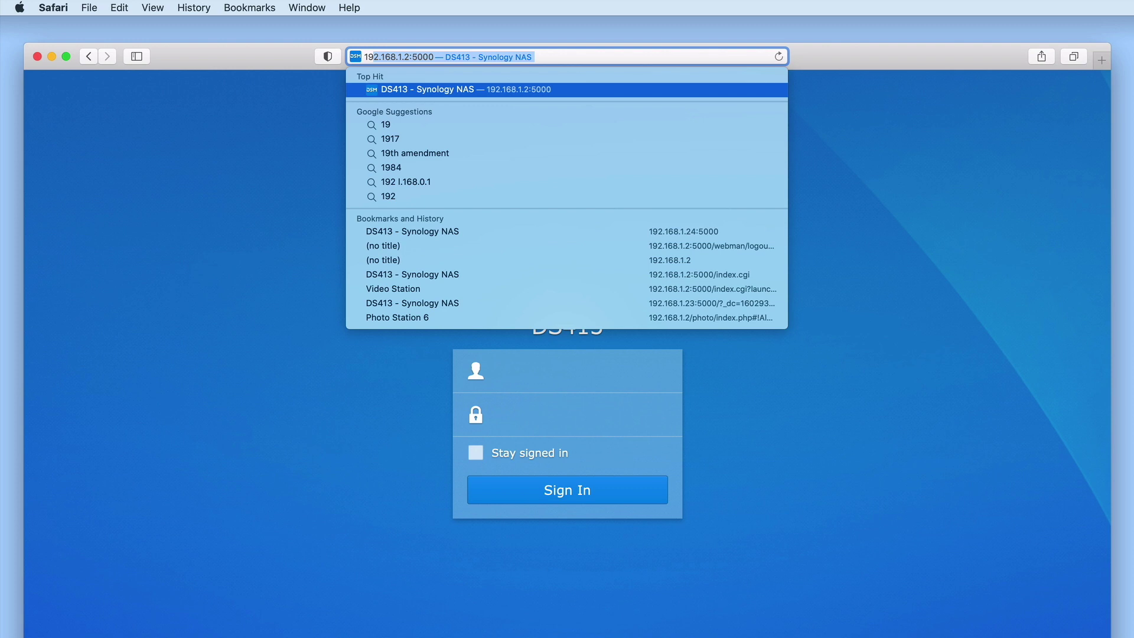
key("Right")
key("Return")
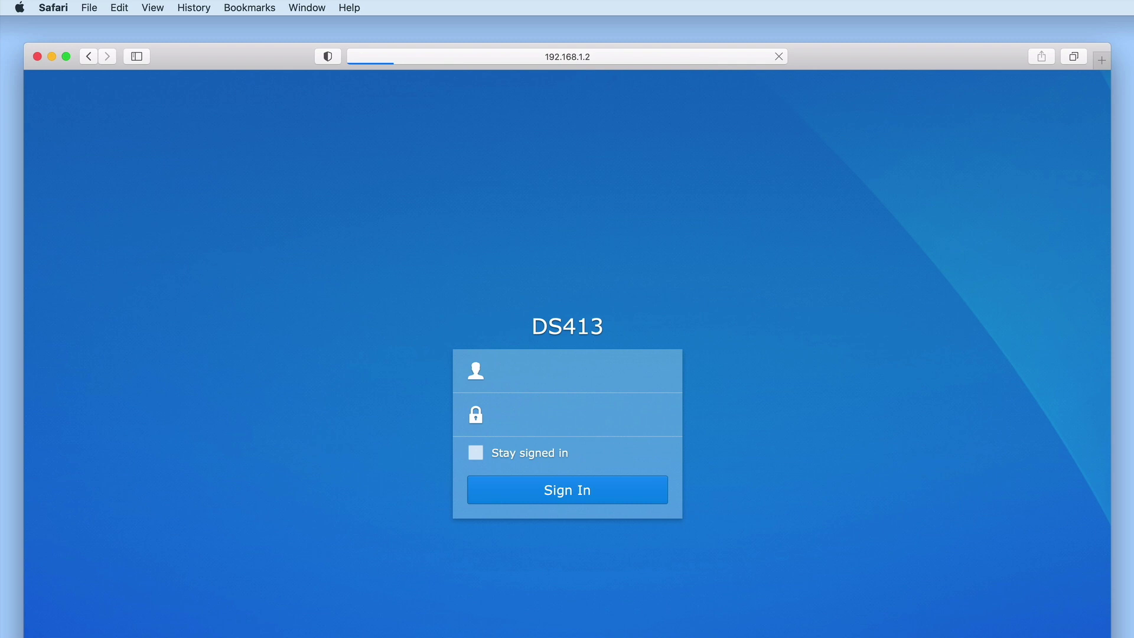
Retry 192.168.1.2 without the :5000 port.
left_click(658, 59)
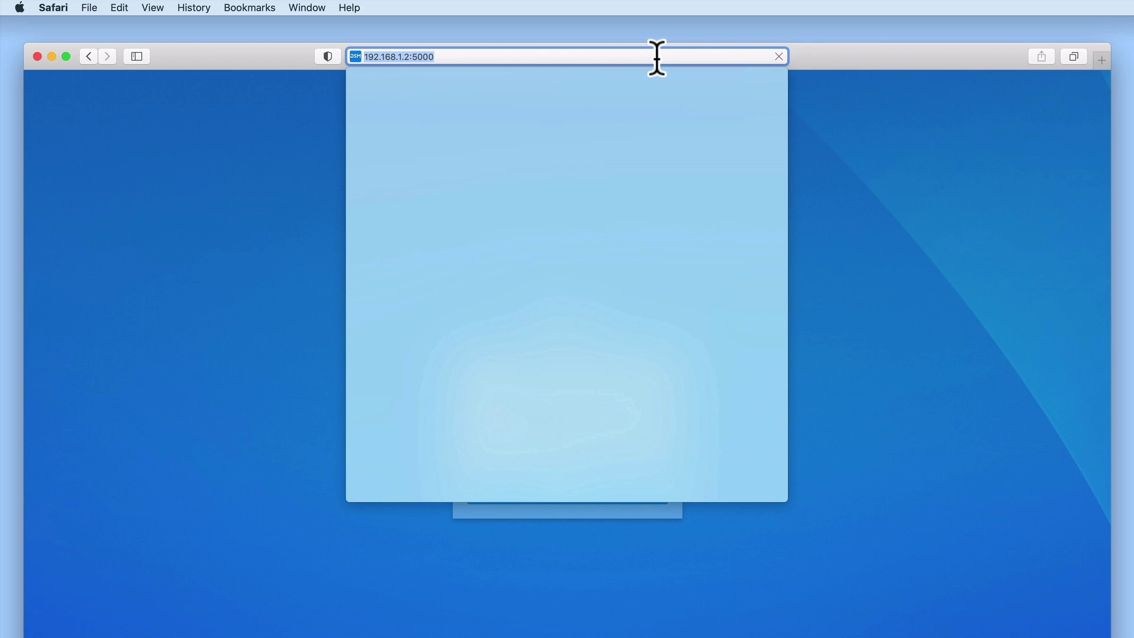
left_click(657, 57)
key("BackSpace")
key("BackSpace")
key("BackSpace")
key("BackSpace")
key("BackSpace")
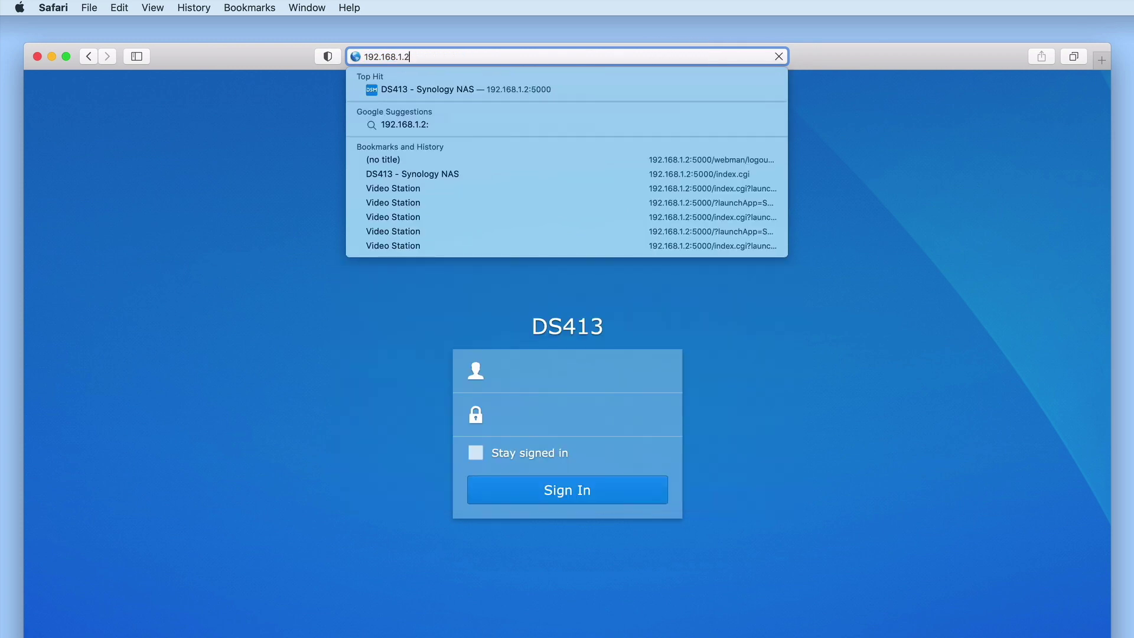
key("Return")
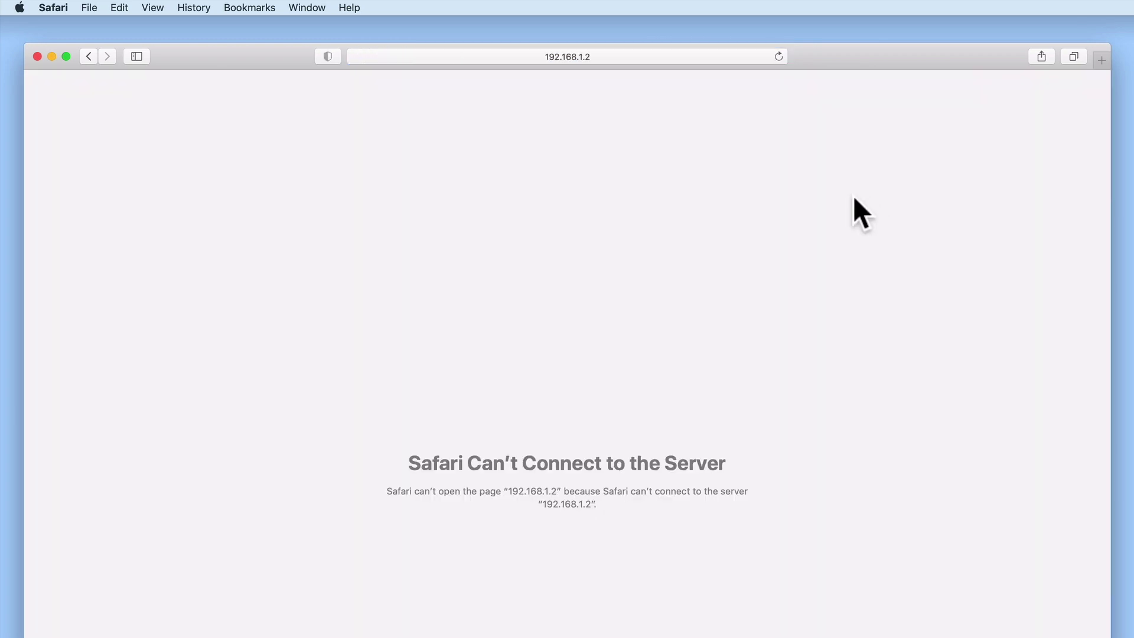
Go to find.synology.com to search the LAN for Synology devices.
left_click(645, 55)
type("find")
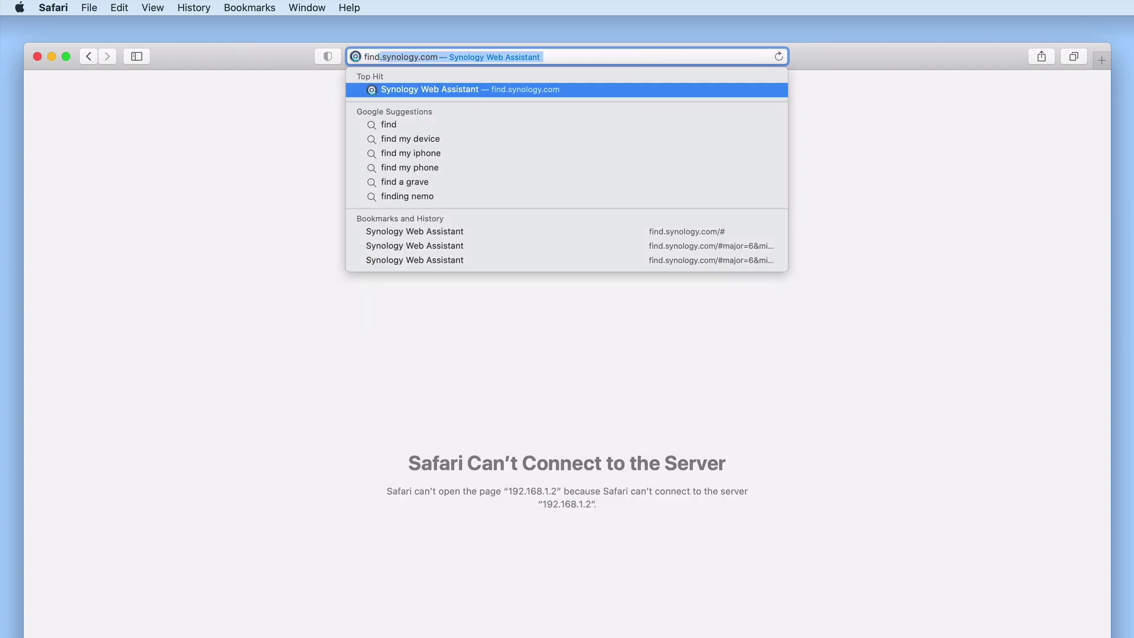
type(".synology.com/")
key("Return")
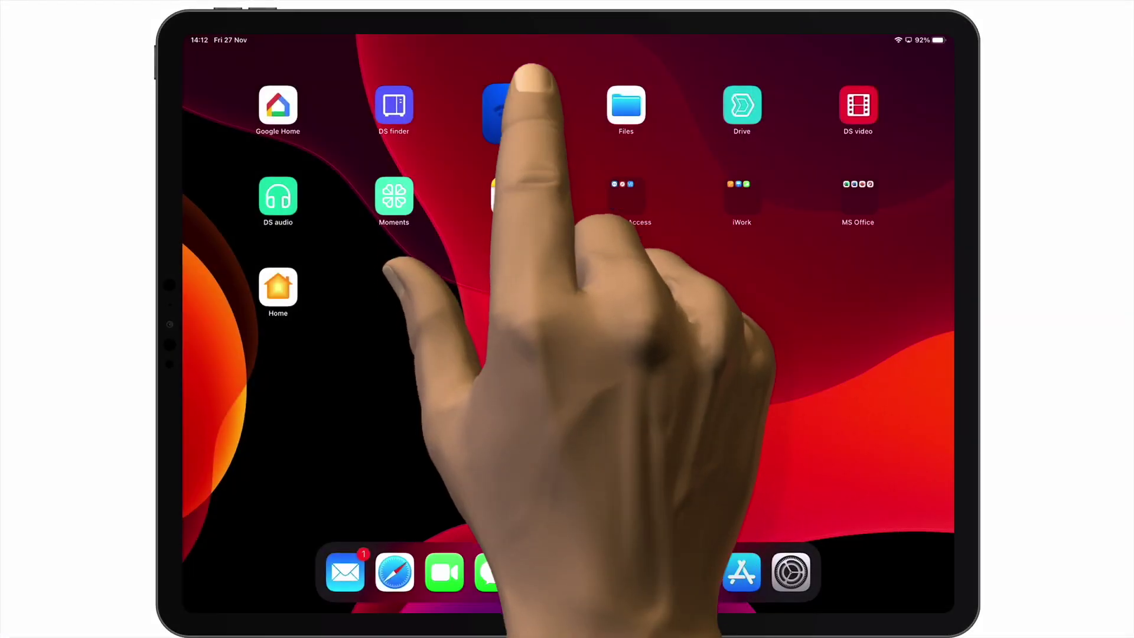
Run a WiFiman Discovery scan on the iPad to find DS413 at 192.168.1.24.
left_click(510, 105)
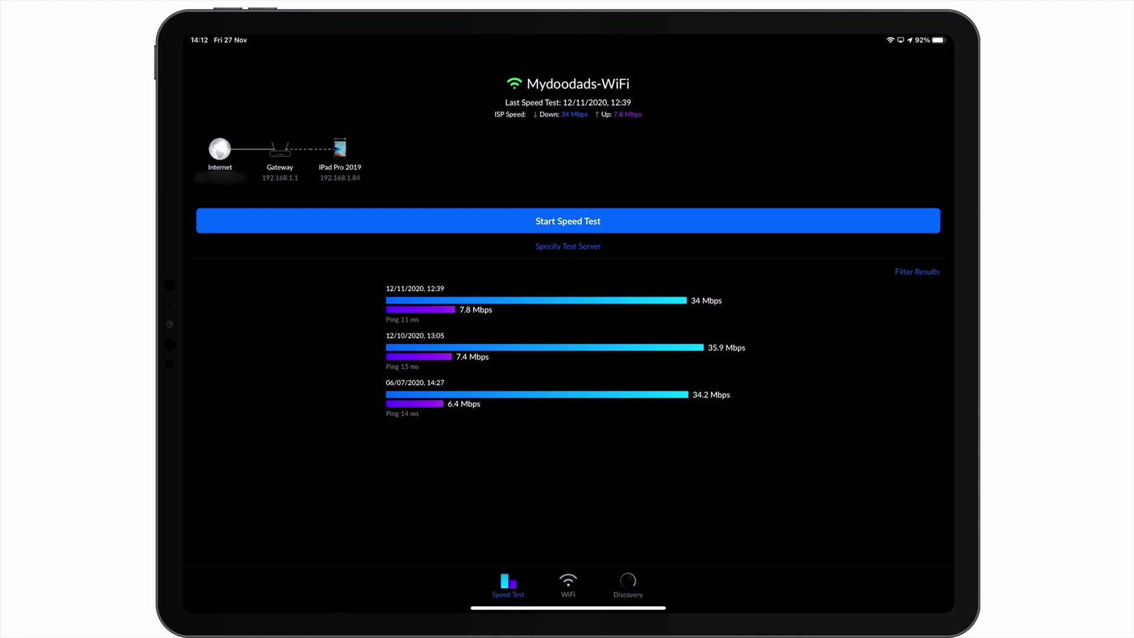
left_click(627, 584)
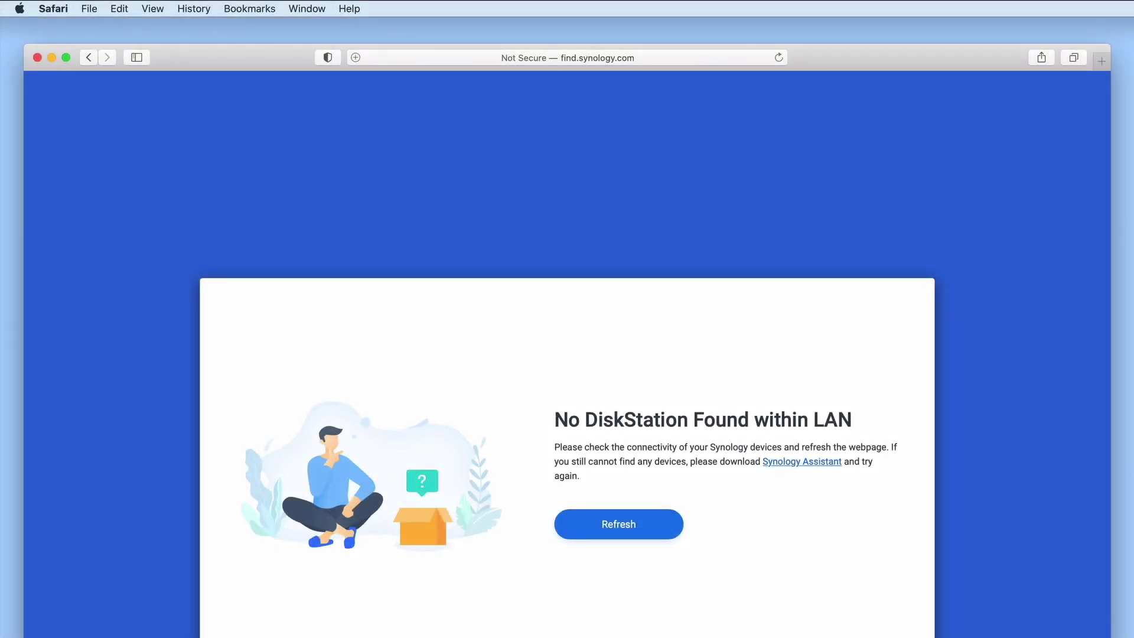
Load the NAS sign-in page at 192.168.1.24.
left_click(640, 55)
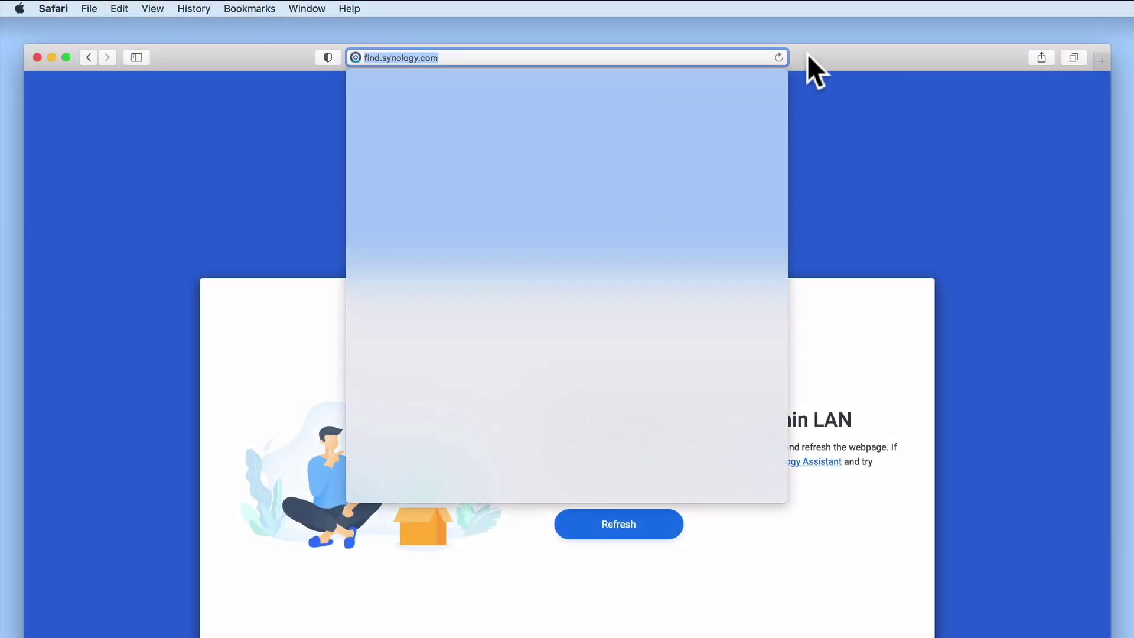
key("BackSpace")
type("192.1")
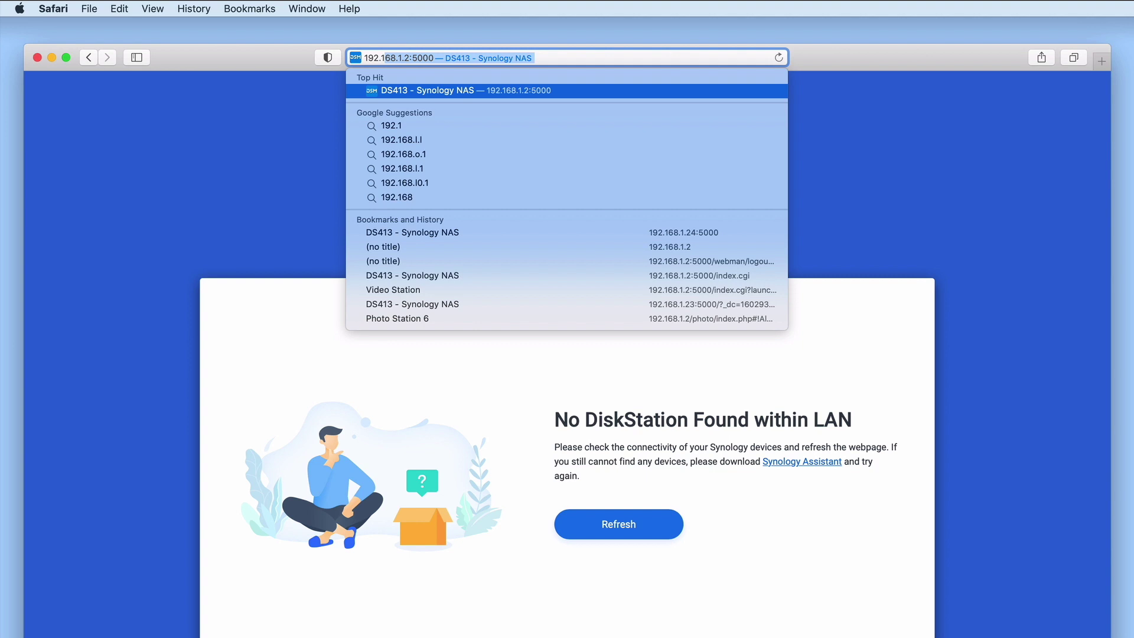
type("68.1.2")
type("4")
key("Return")
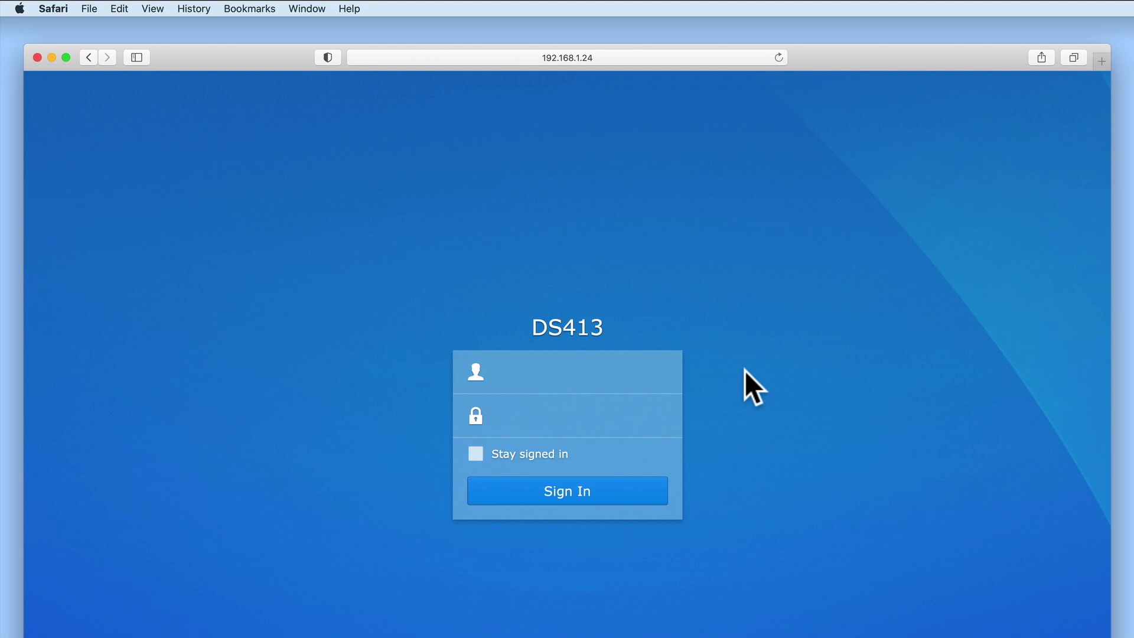
Enter admin as the username and move to the password field.
left_click(628, 381)
type("admin")
key("Tab")
Sign in as admin, then enter, confirm and submit a new stronger password.
left_click(635, 500)
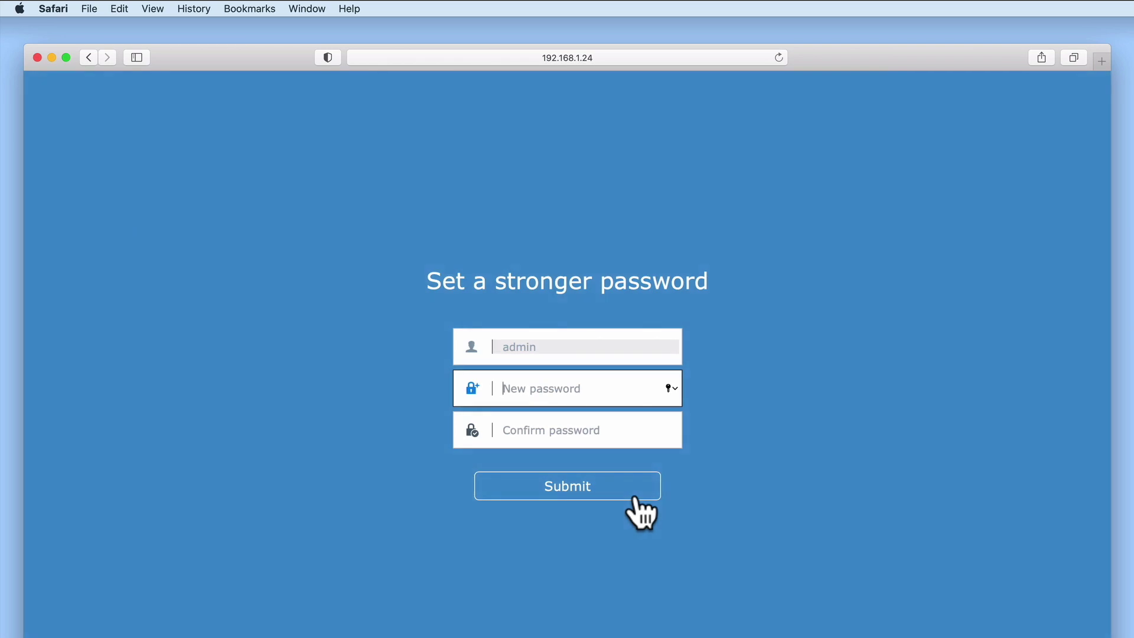
key("super+v")
key("Tab")
key("super+v")
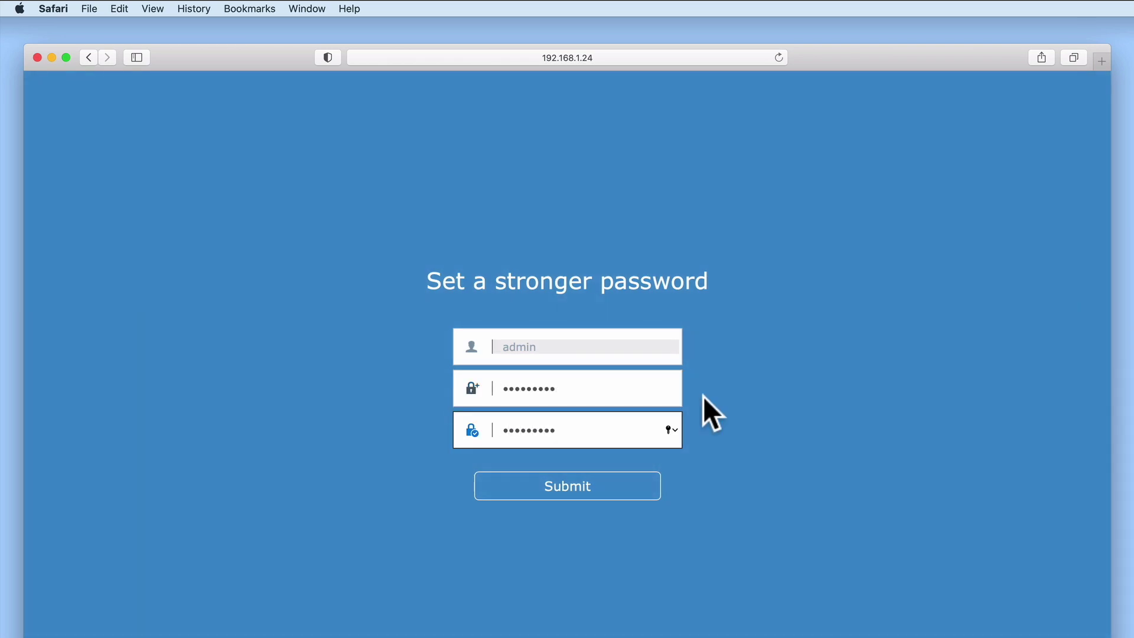
left_click(629, 478)
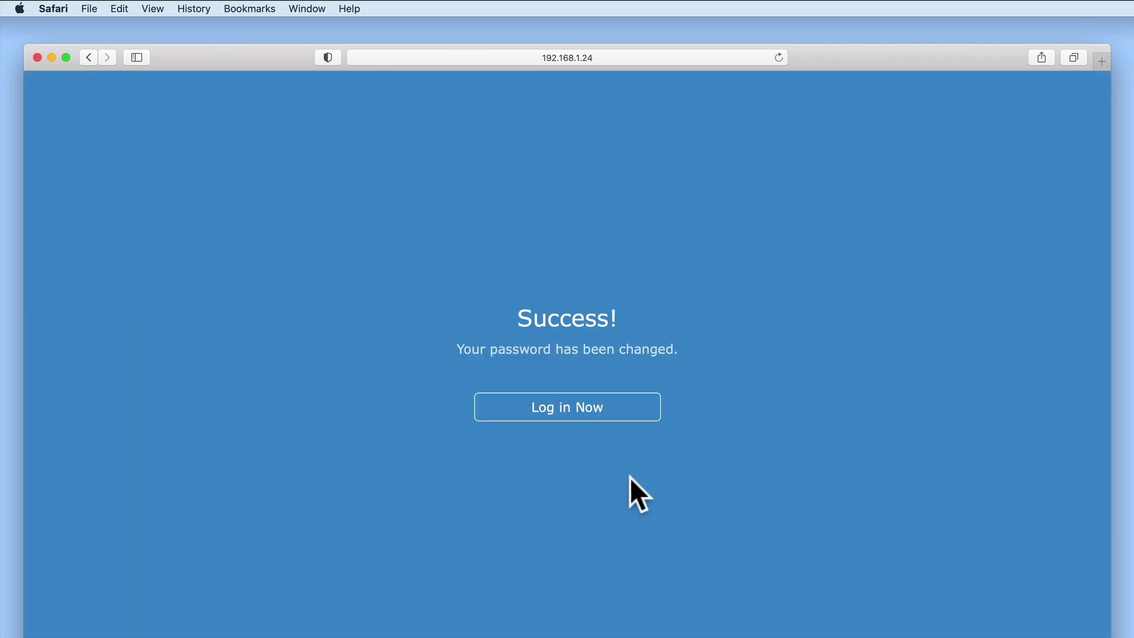
Decline saving the password and log back in as admin with the new password.
left_click(630, 410)
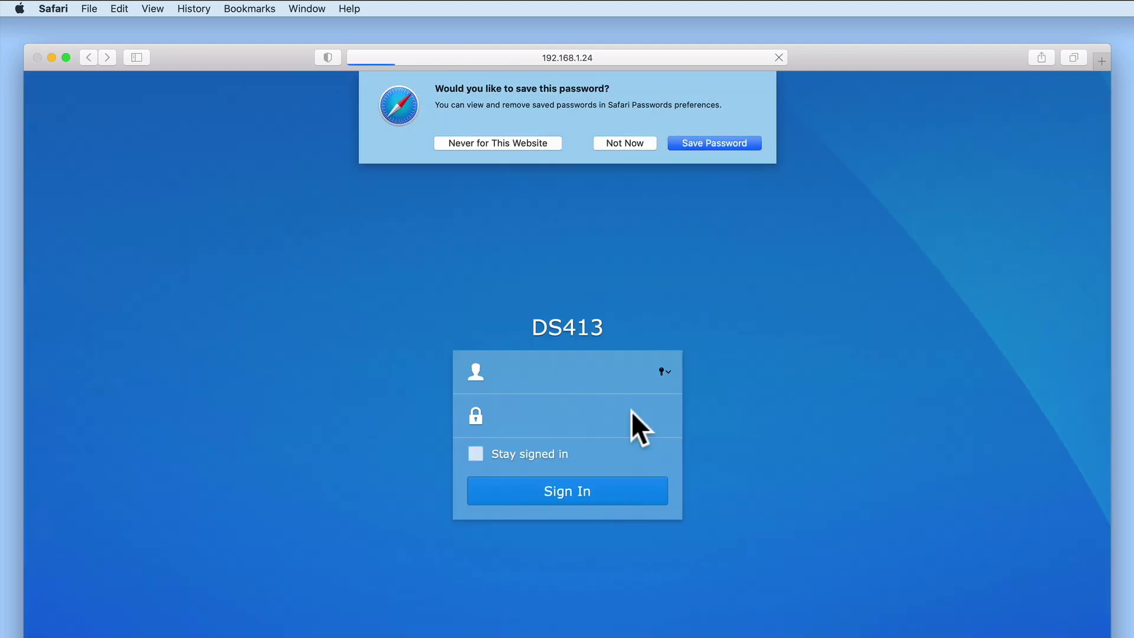
left_click(643, 143)
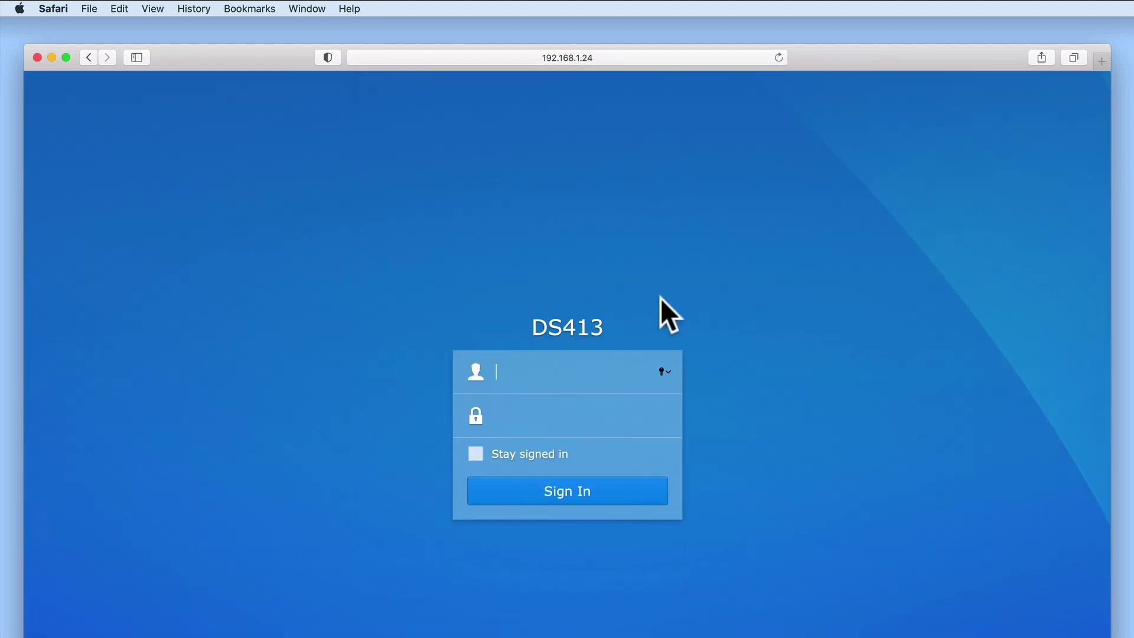
type("adm")
type("******")
key("Return")
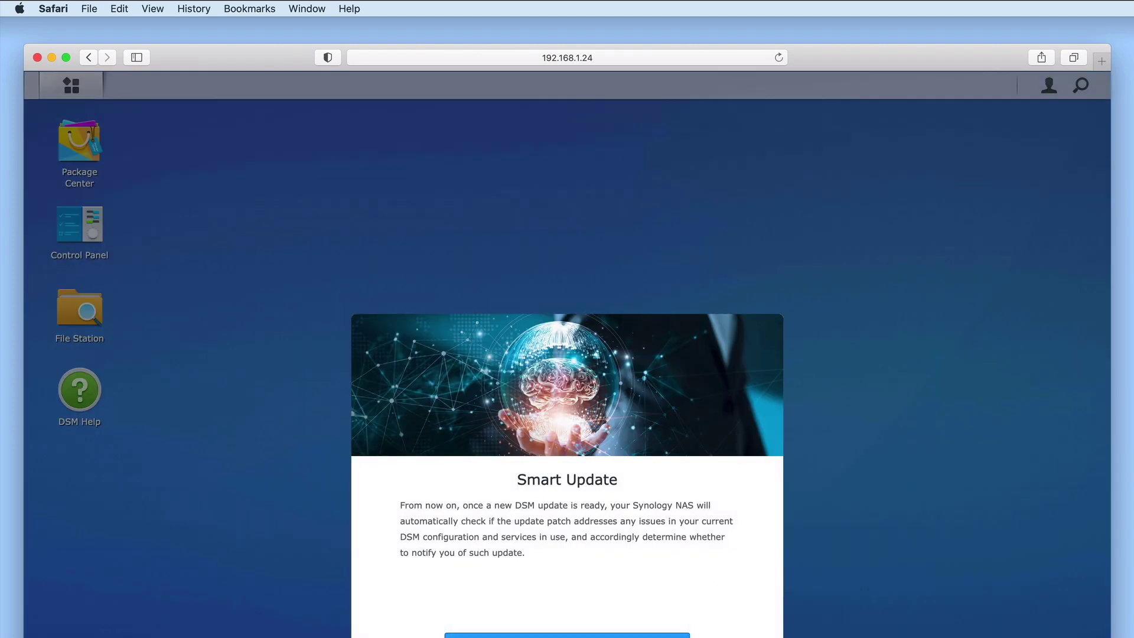
Dismiss the Smart Update notice and the three desktop tips, then hide the System Health widget.
left_click(685, 636)
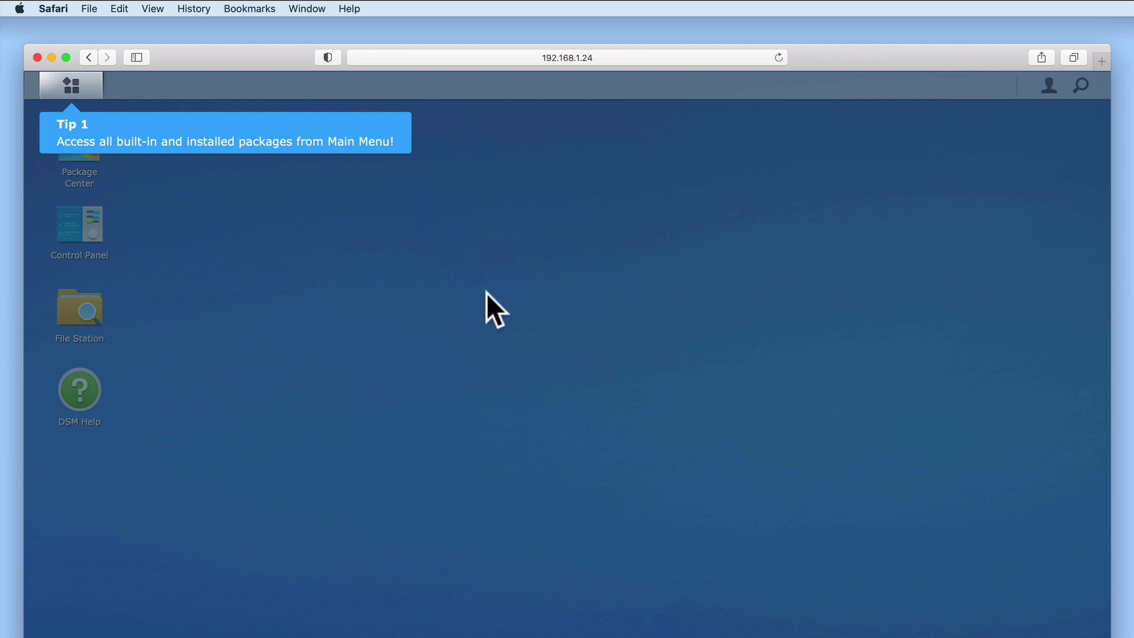
left_click(487, 293)
left_click(487, 292)
left_click(486, 292)
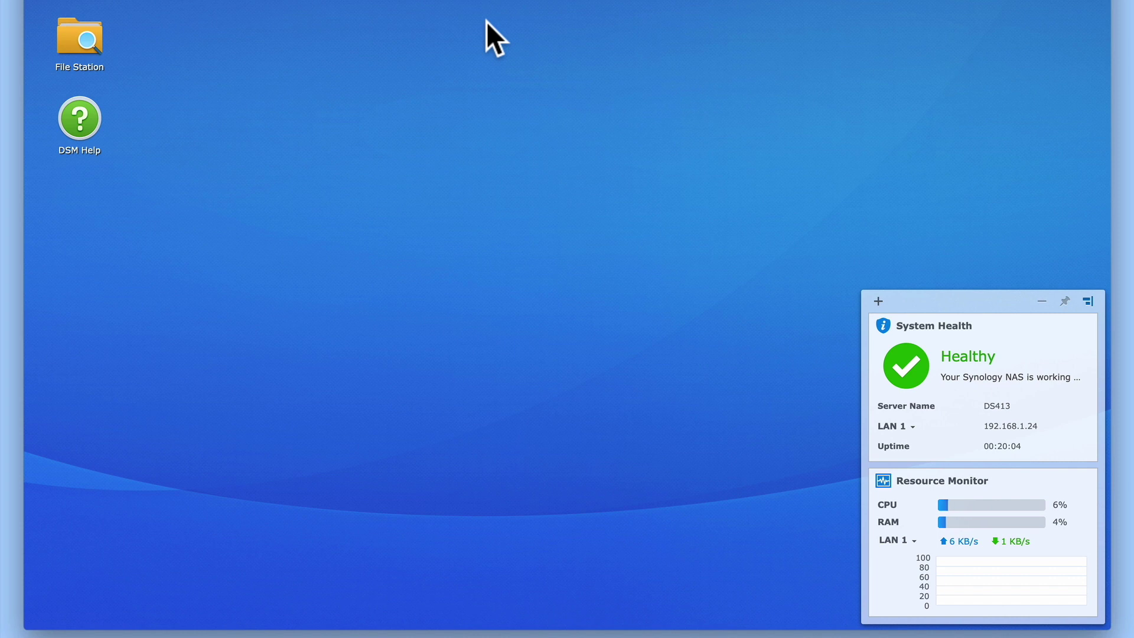
left_click(1041, 303)
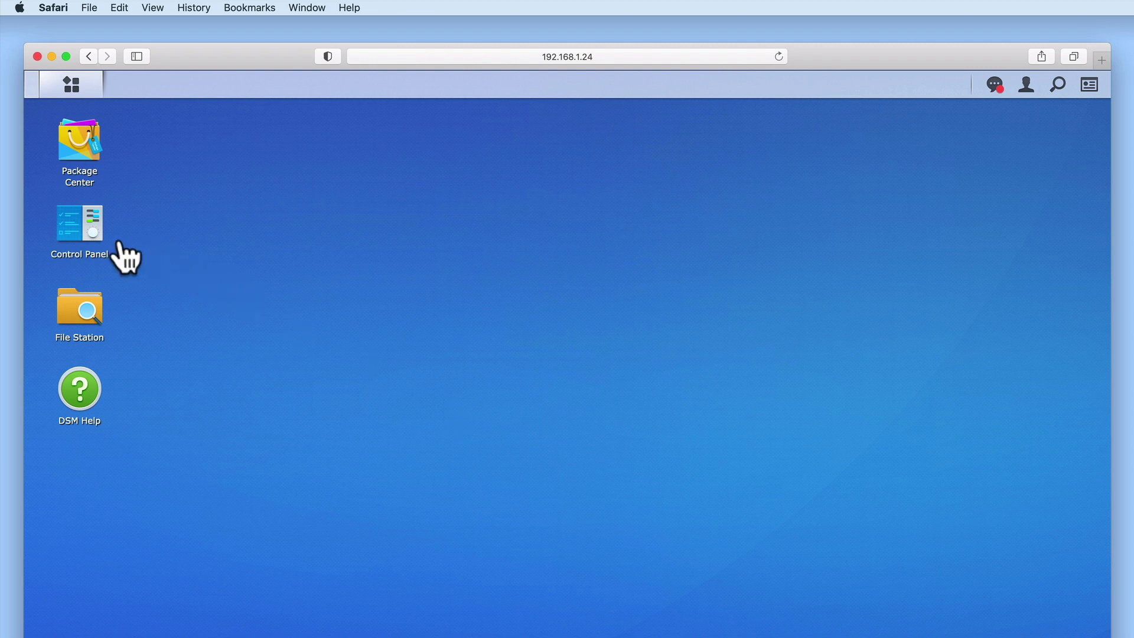
Open Control Panel in Advanced Mode, move its window up-left and make it taller.
left_click(95, 242)
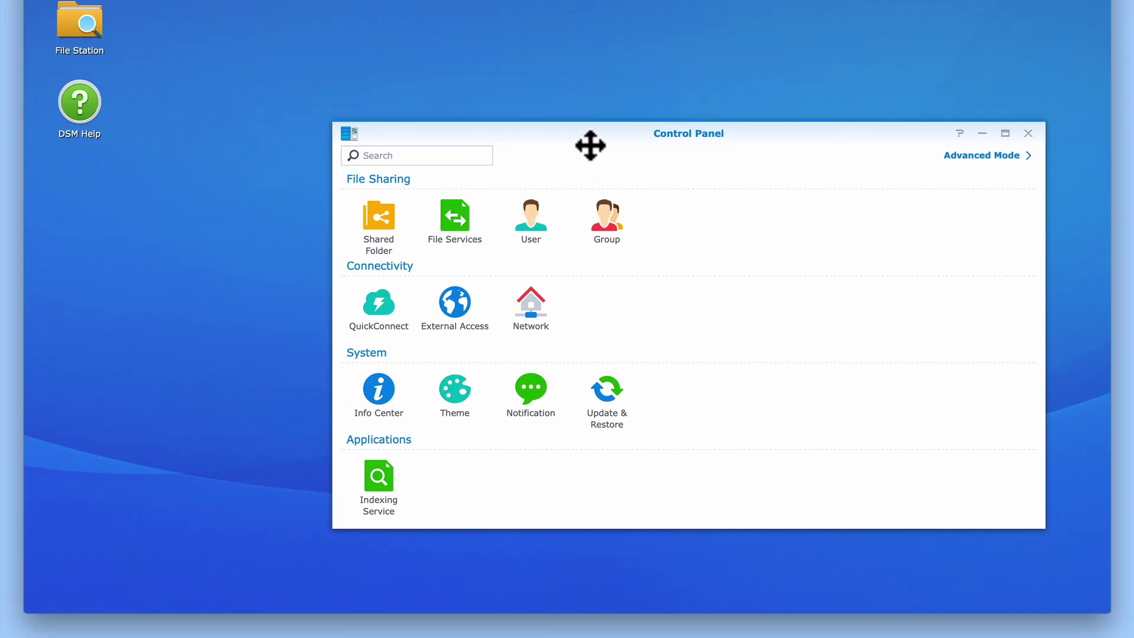
left_click(980, 156)
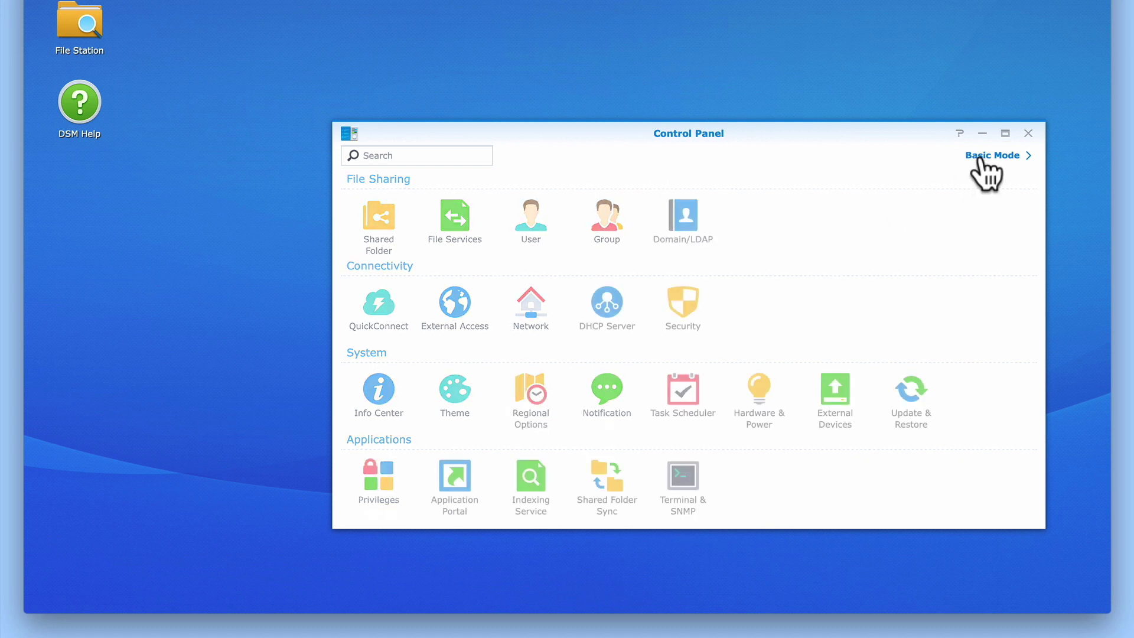
left_click_drag(846, 423, 676, 162)
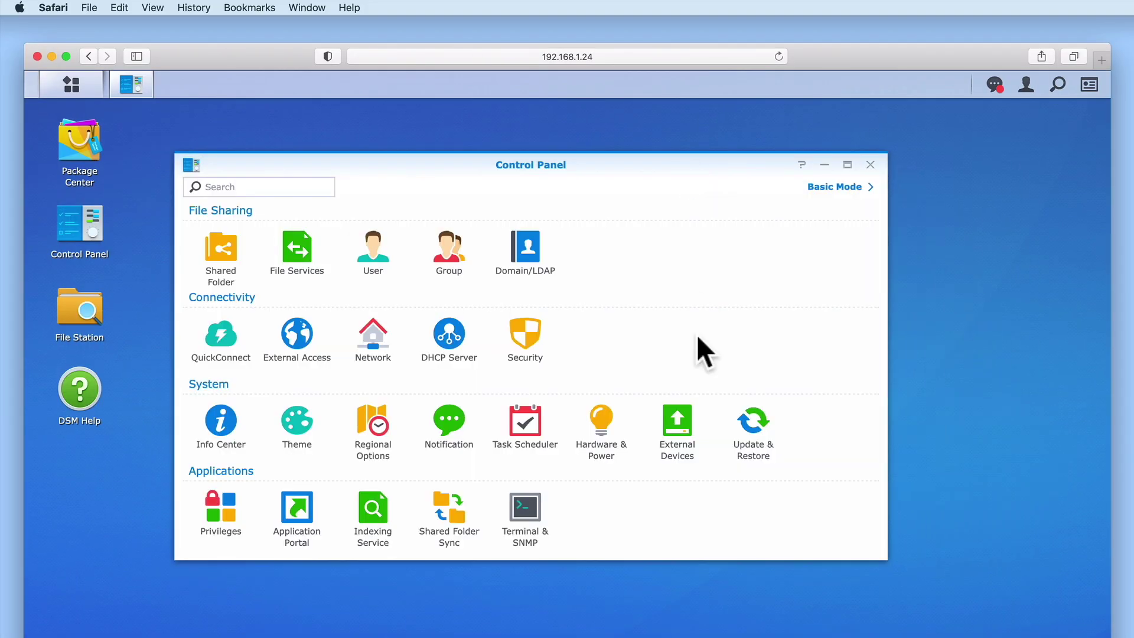
left_click_drag(719, 560, 718, 637)
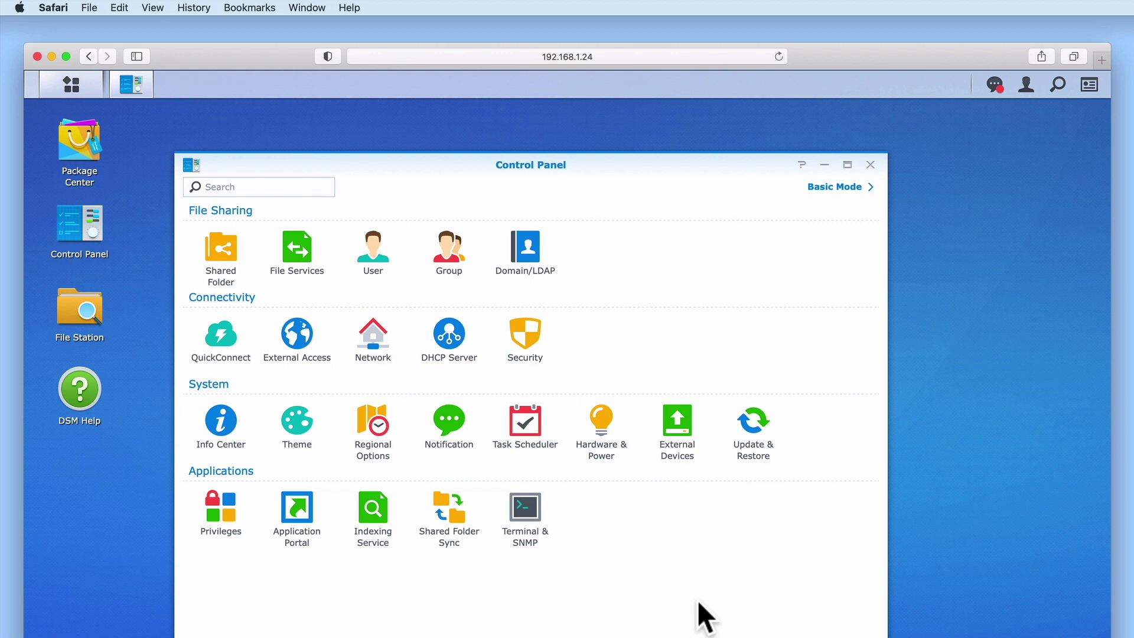
Review the admin and Administrator user accounts, then view the External Access DDNS settings.
left_click(373, 254)
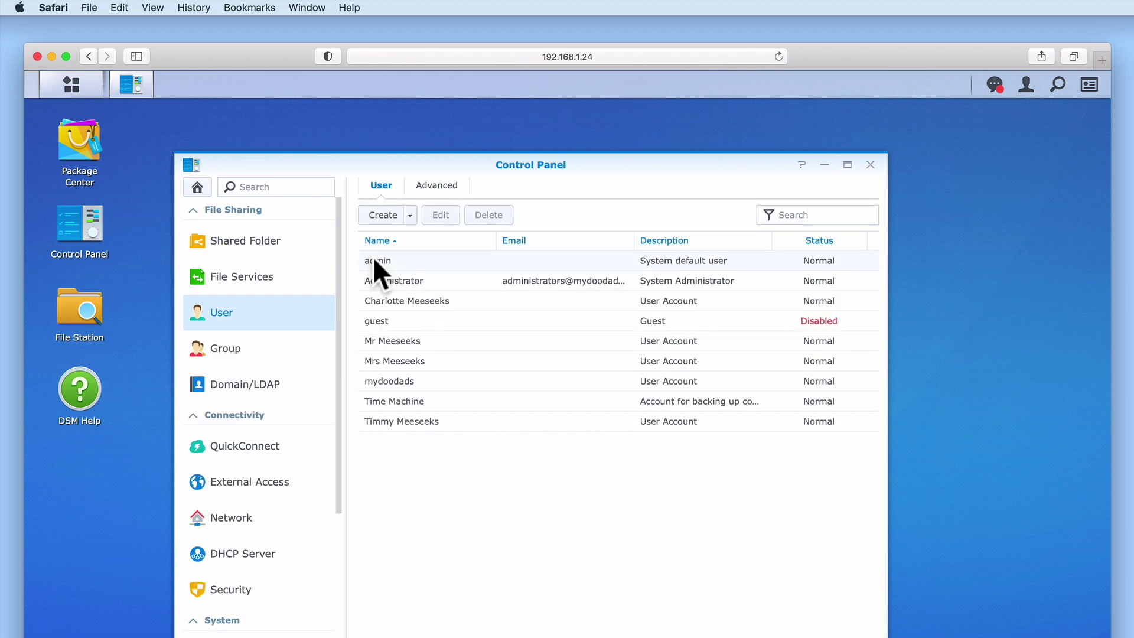
left_click(373, 261)
left_click(858, 280)
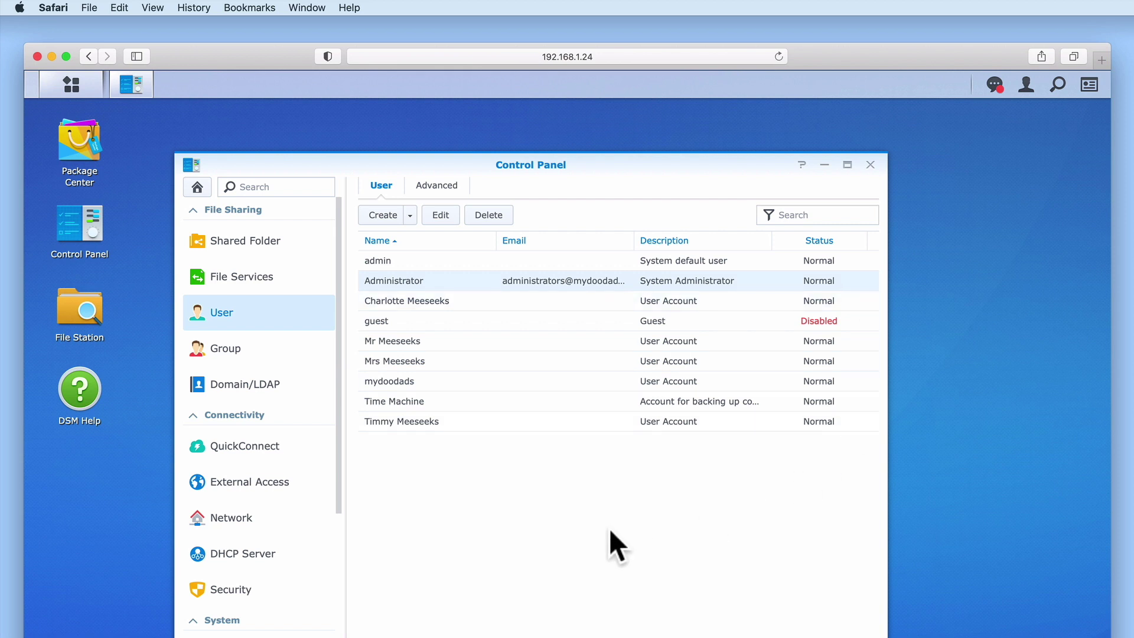
left_click(288, 490)
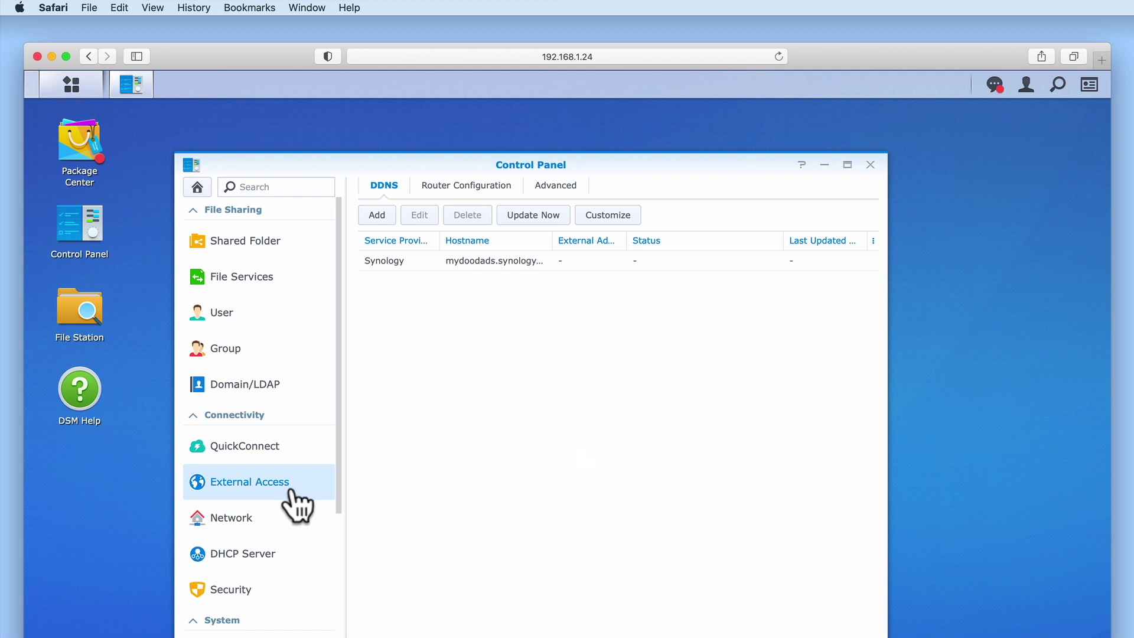
Check the LAN 1 network interface details, then view the Security Firewall tab.
left_click(283, 516)
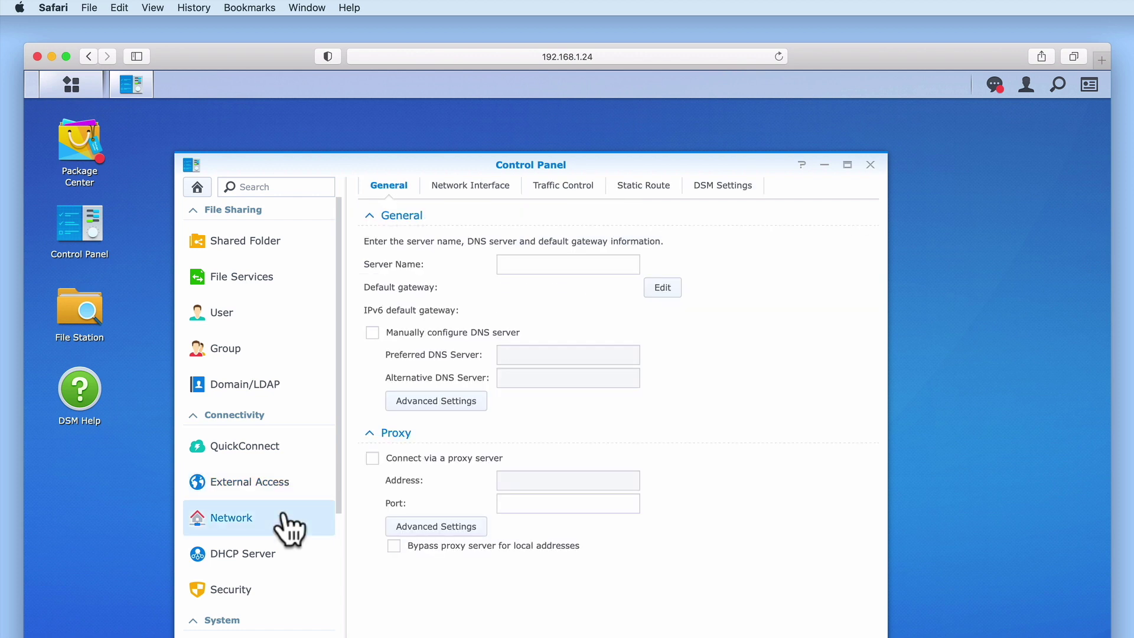
left_click(502, 186)
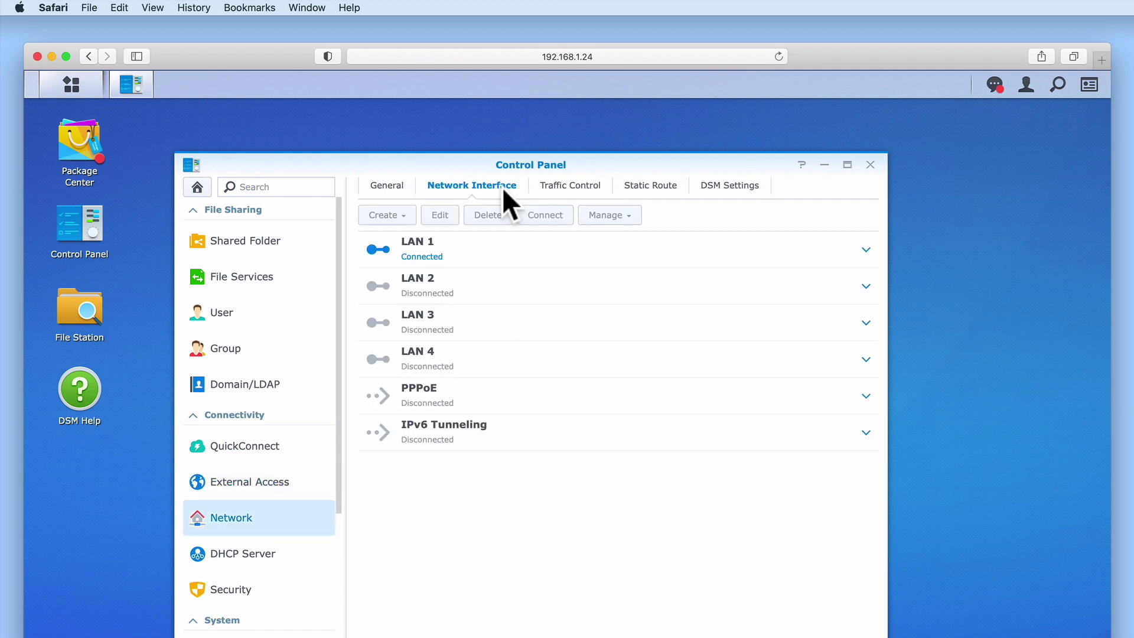
left_click(865, 251)
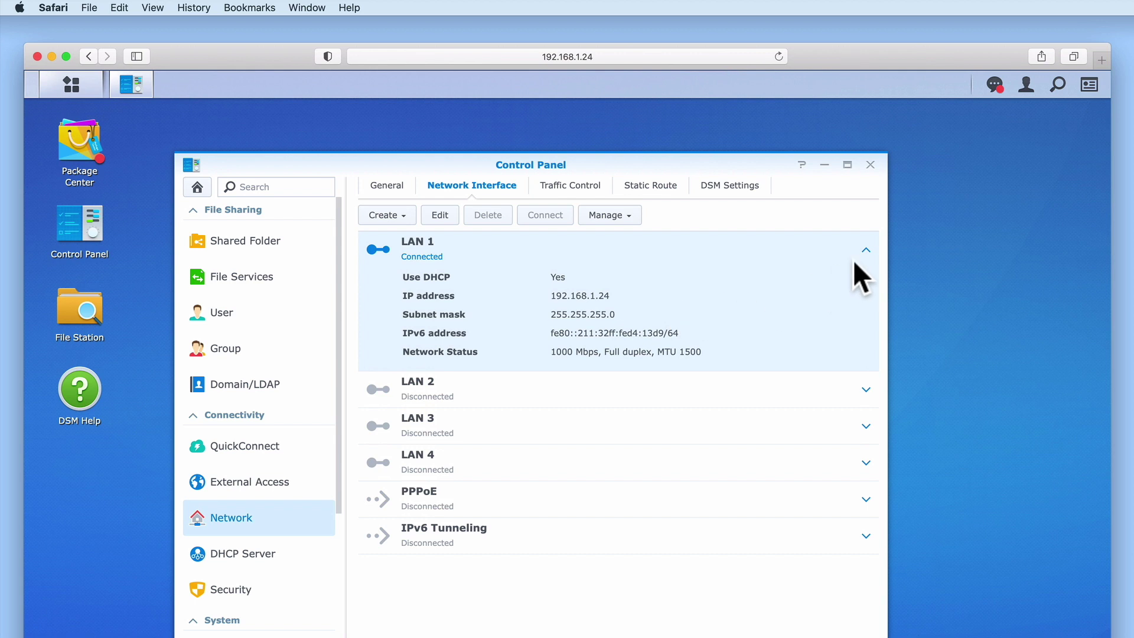
left_click(866, 250)
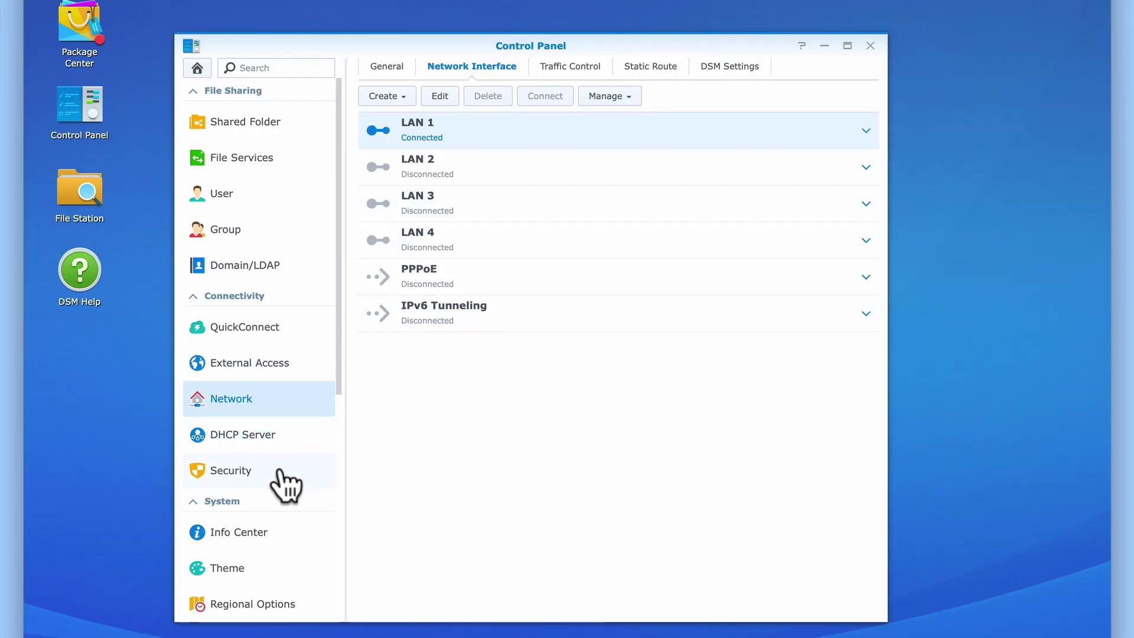
left_click(280, 590)
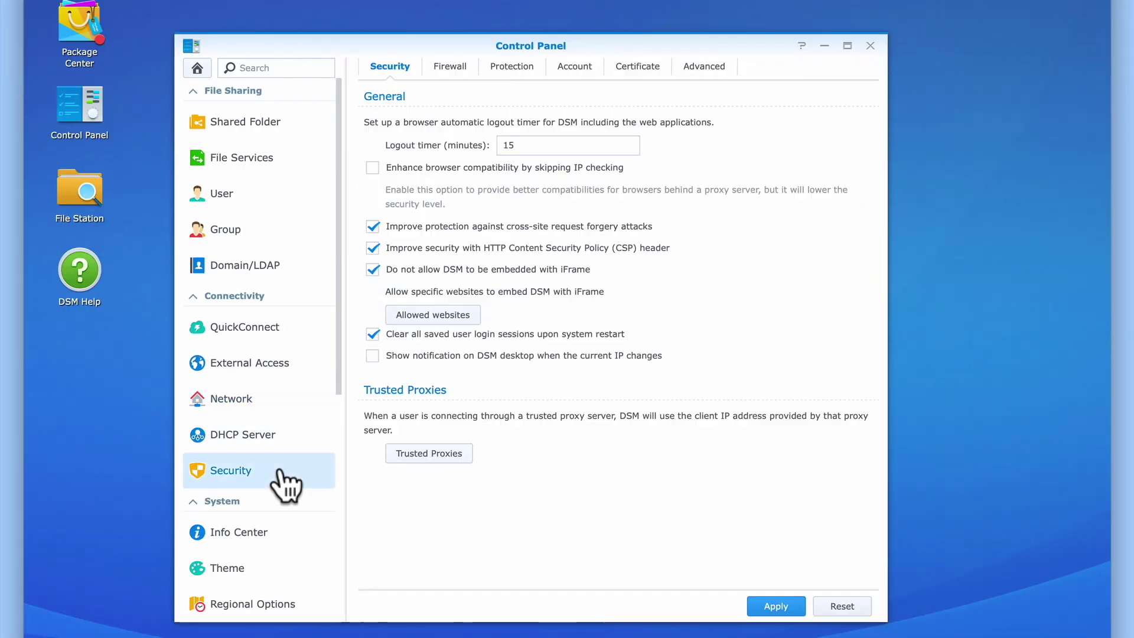
left_click(466, 74)
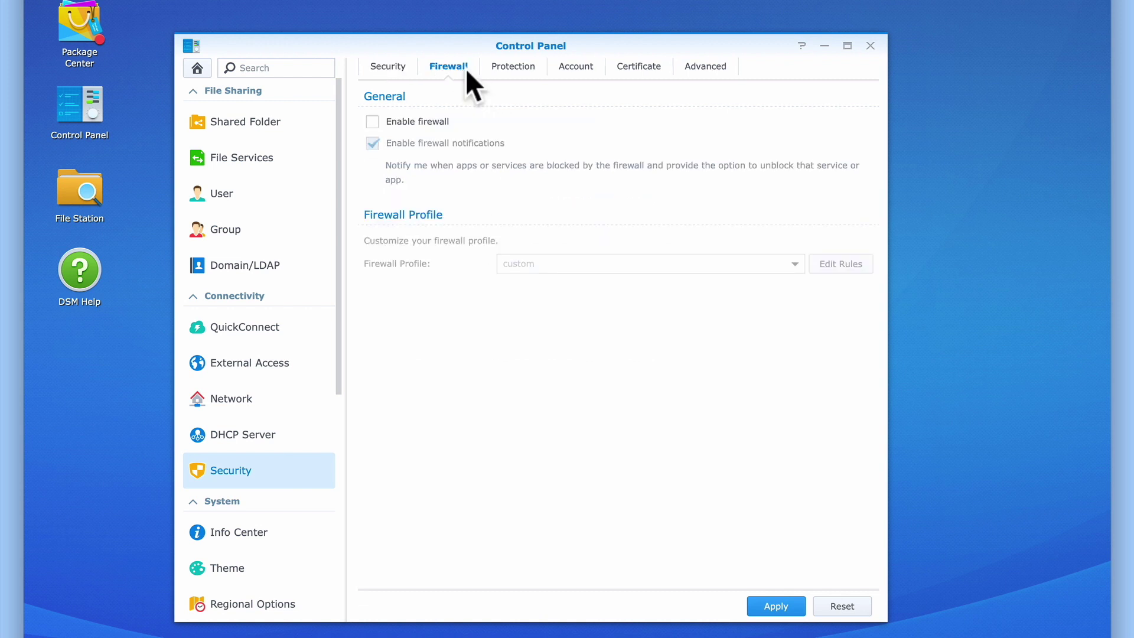